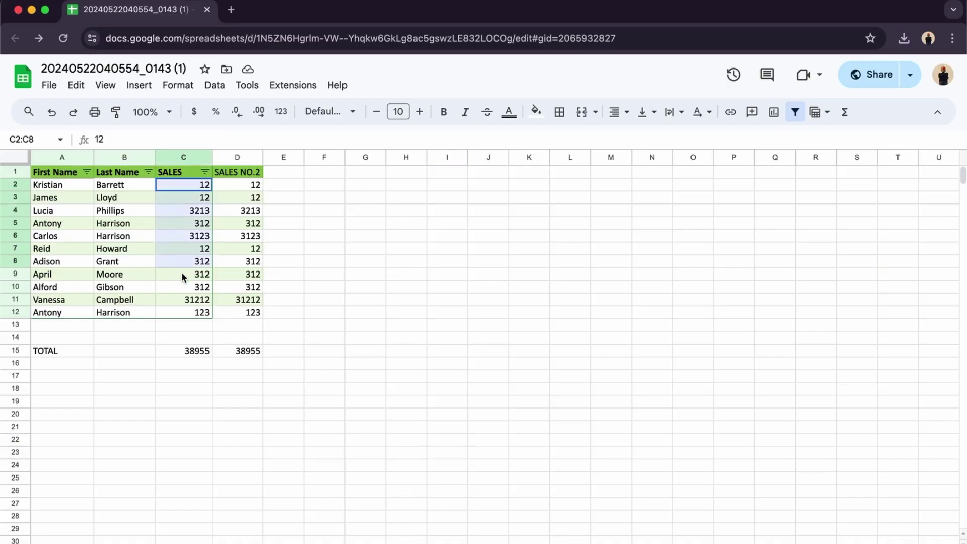
- Inspect the SALES values C2:C12 and the SUM range in the C15 total
drag(180, 185, 184, 311)
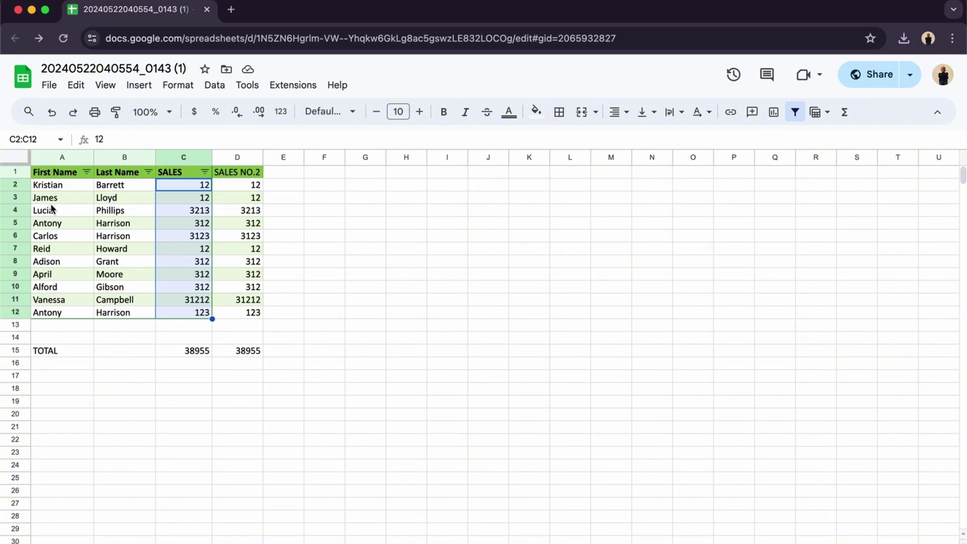
click(194, 352)
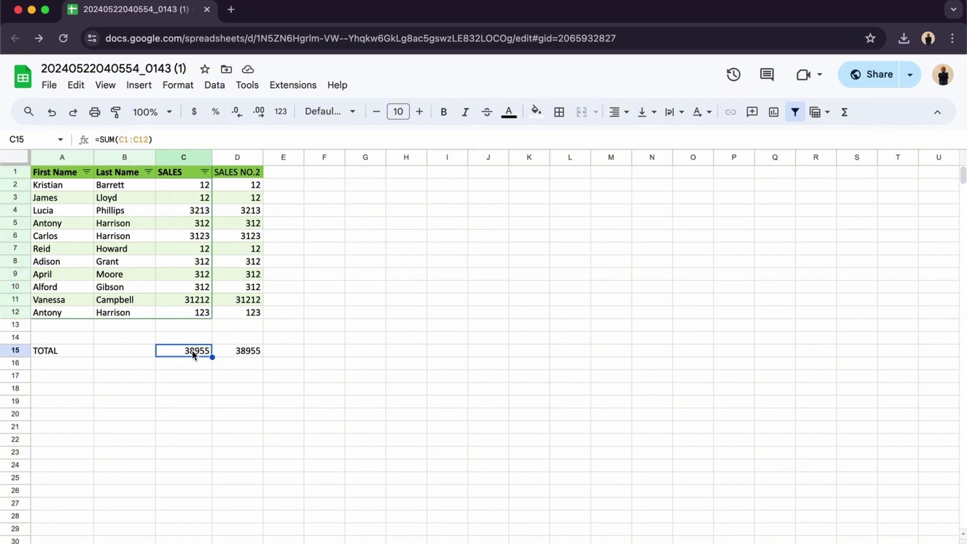
click(97, 144)
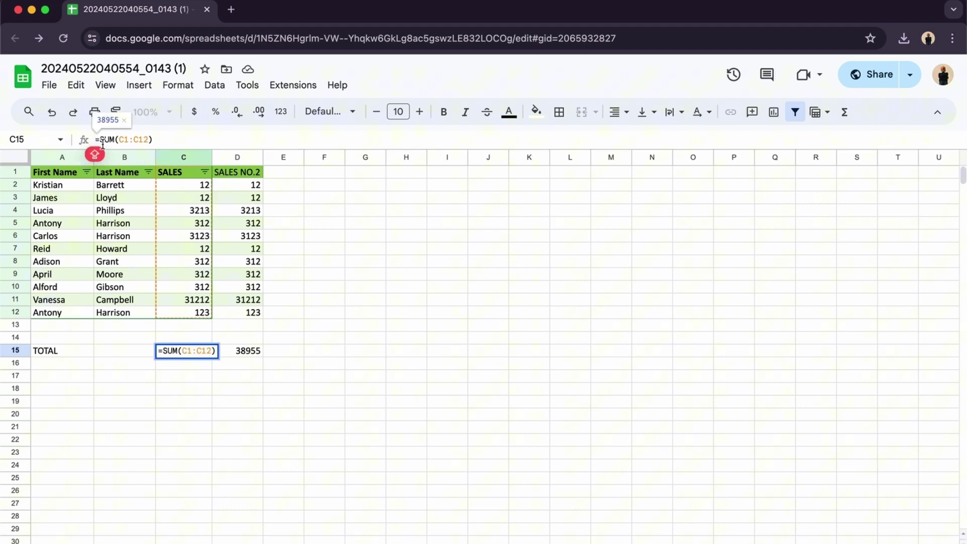
drag(119, 145, 142, 148)
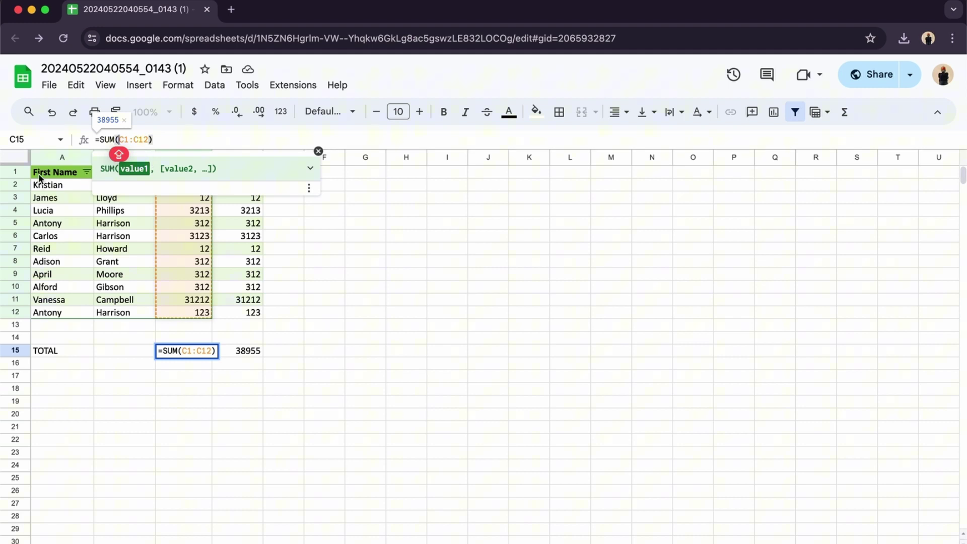
click(125, 251)
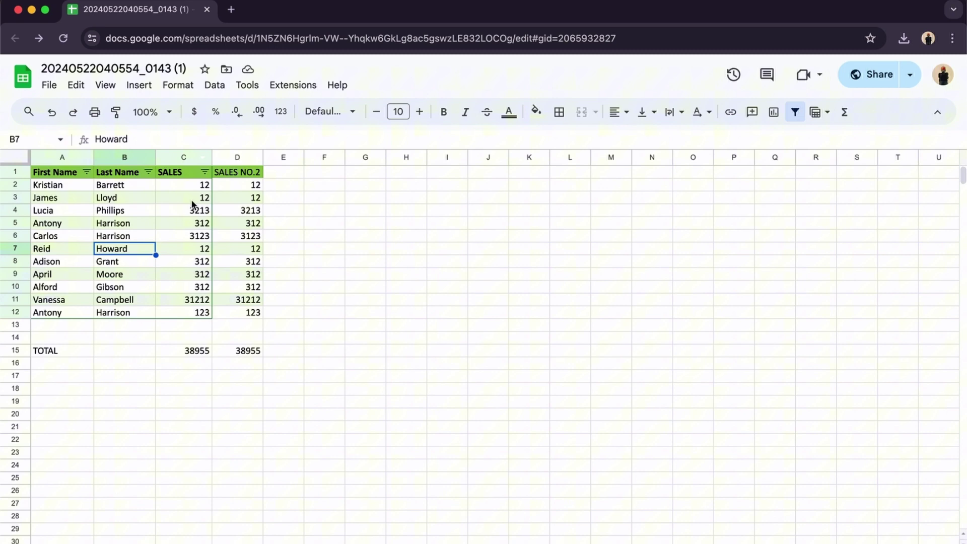
click(185, 187)
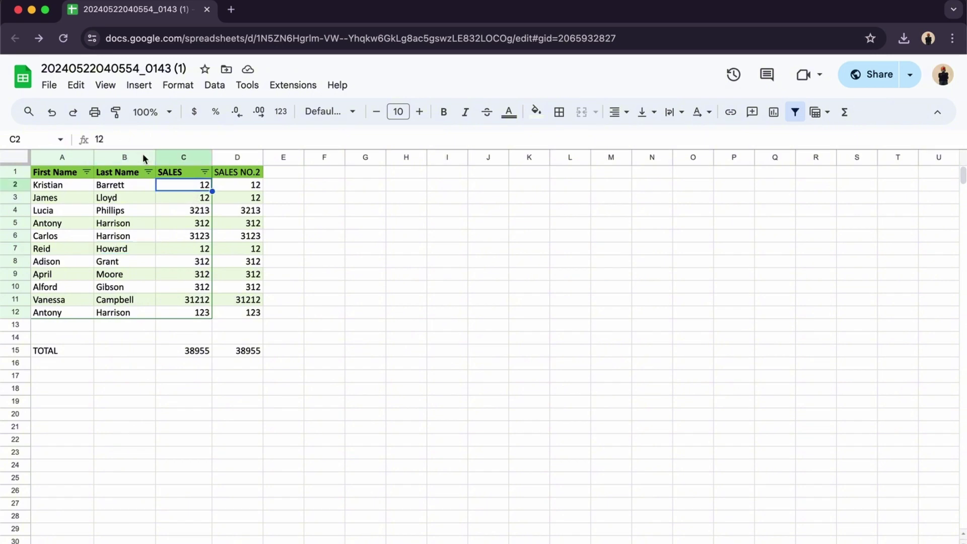
click(196, 353)
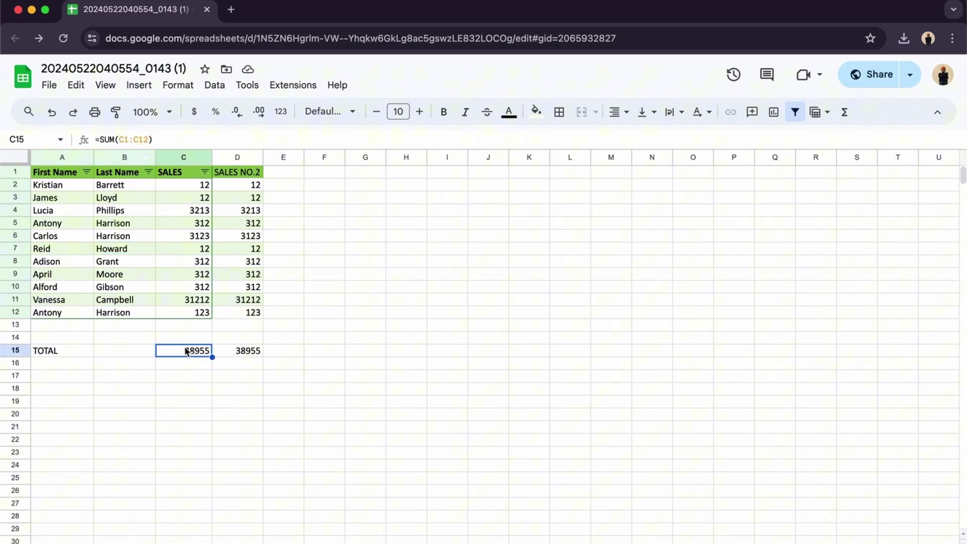
- Clear D15 and paste C15's SUM formula there, giving 38955
click(233, 351)
key(Delete)
click(249, 404)
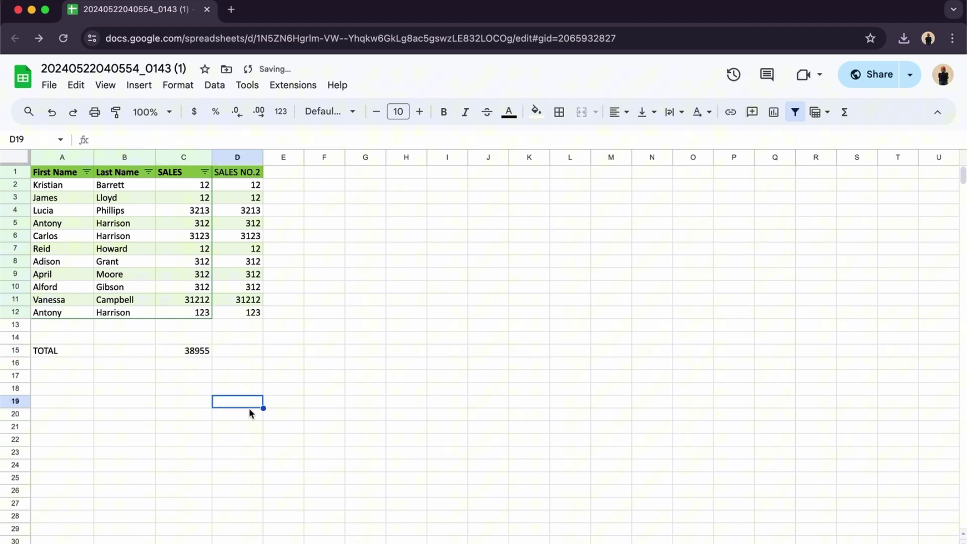
click(197, 351)
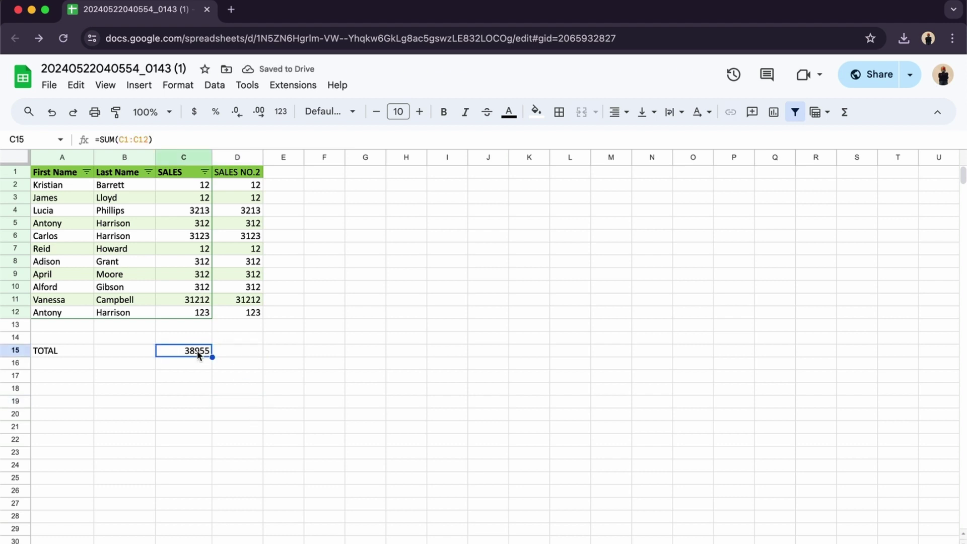
key(super+c)
click(250, 356)
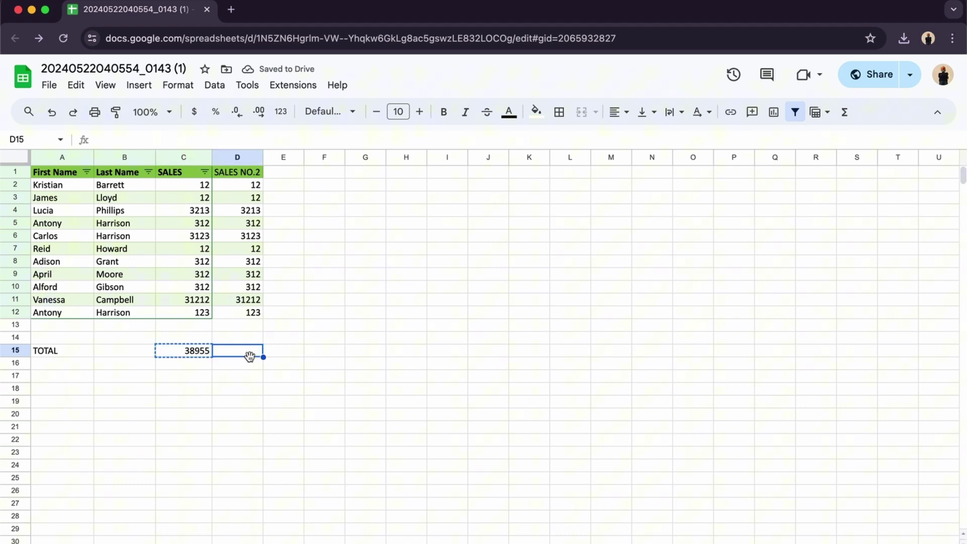
key(super+v)
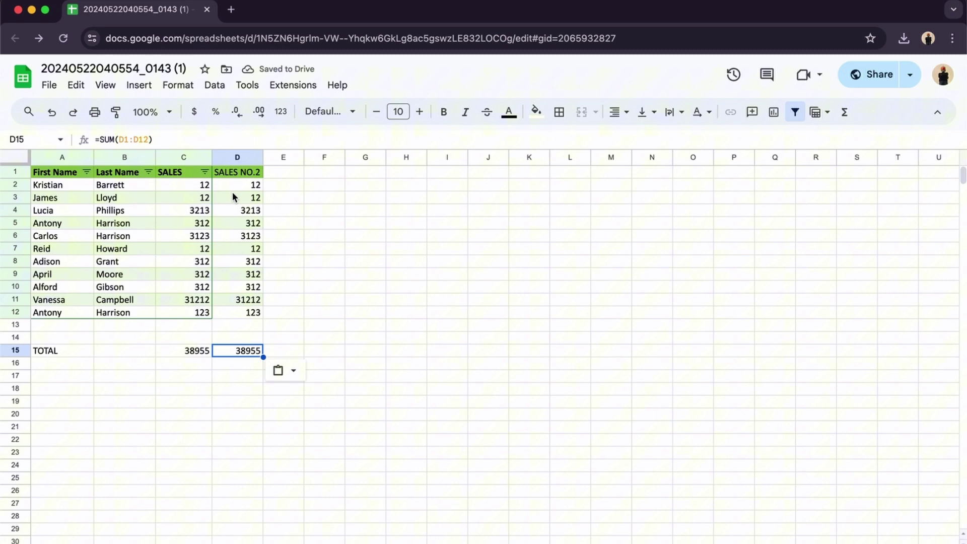
click(333, 287)
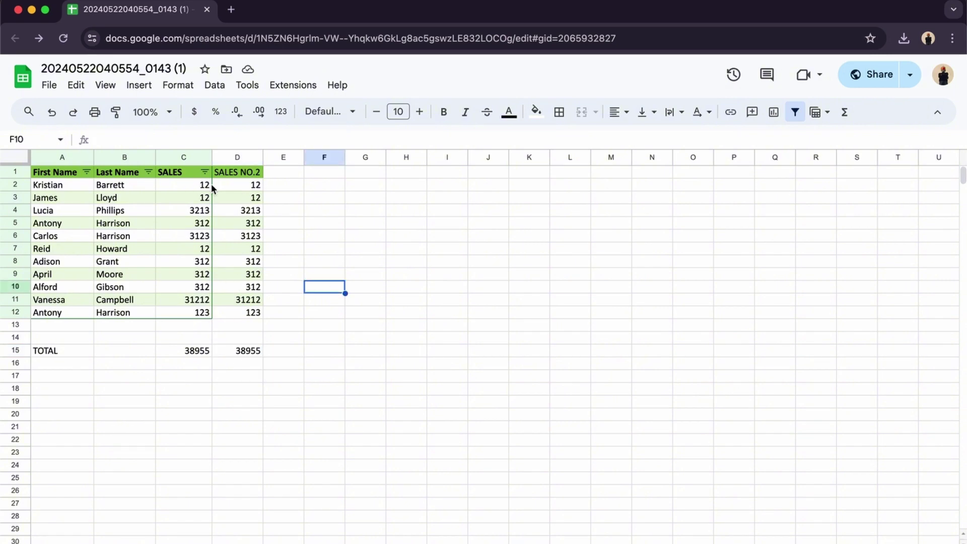
- Paste the sum formula into F2 and replace its #REF! range with C1:D2
drag(184, 185, 255, 186)
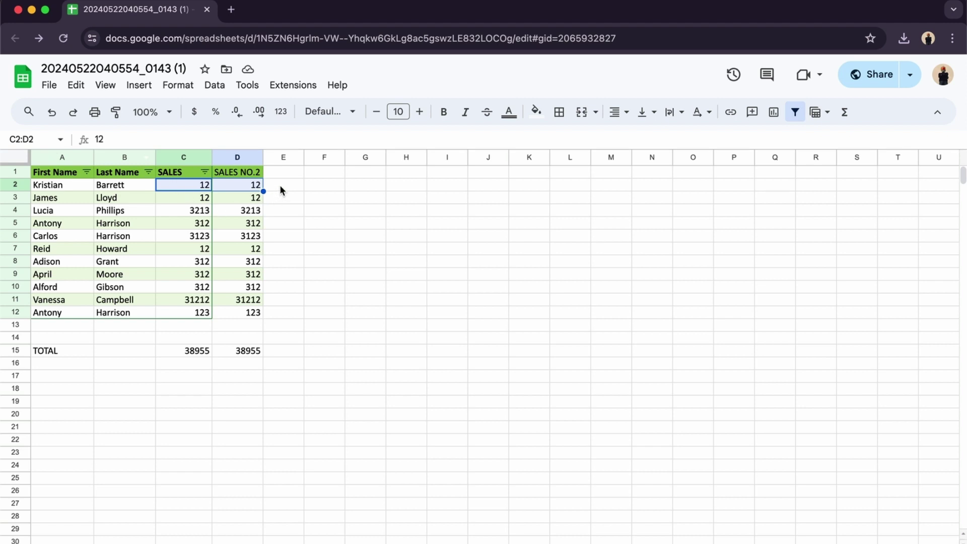
click(311, 186)
key(ctrl+v)
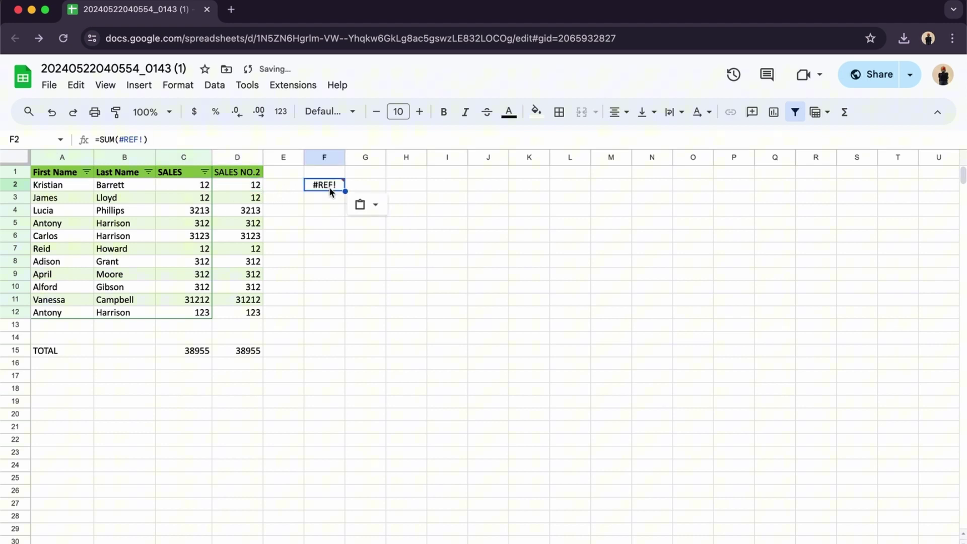
click(141, 140)
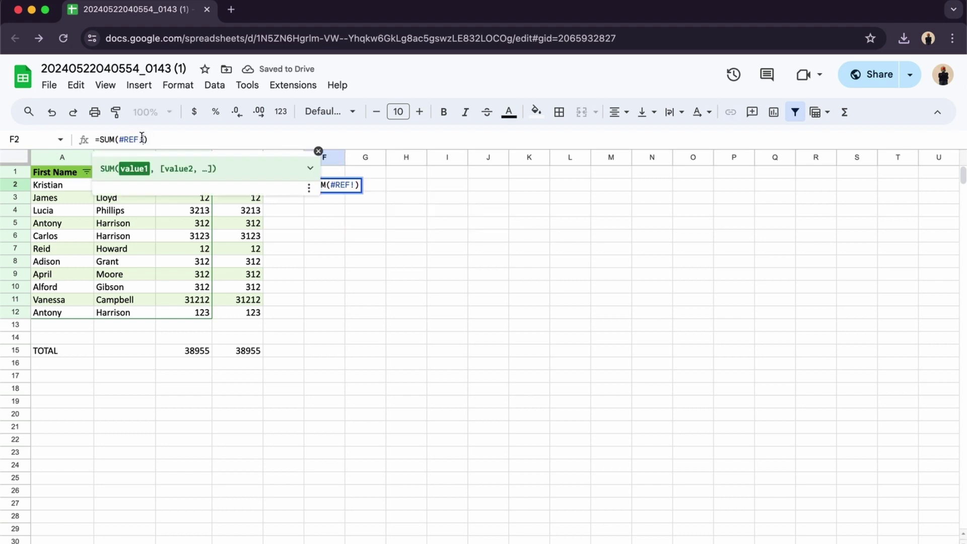
key(BackSpace)
key(BackSpace)
key(BackSpace)
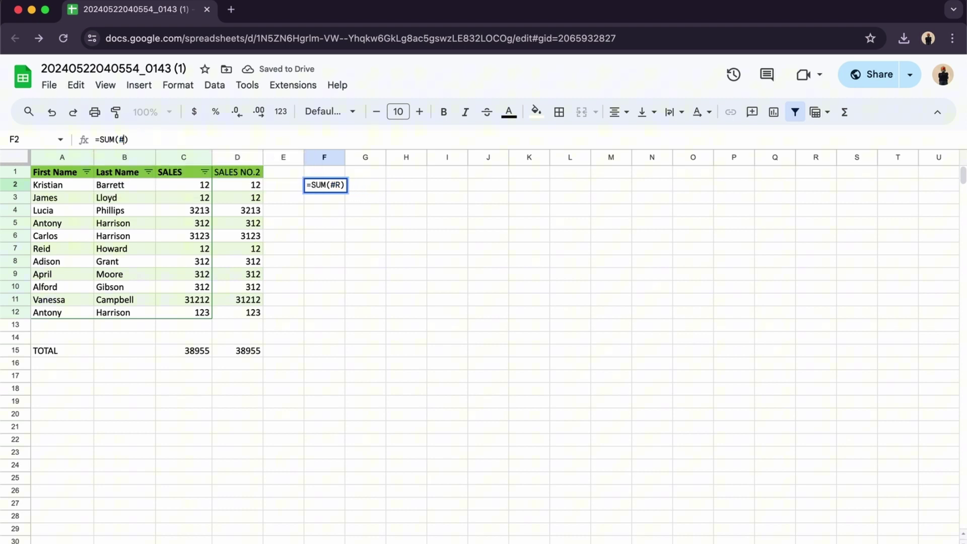
key(BackSpace)
key(BackSpace)
text(C1)
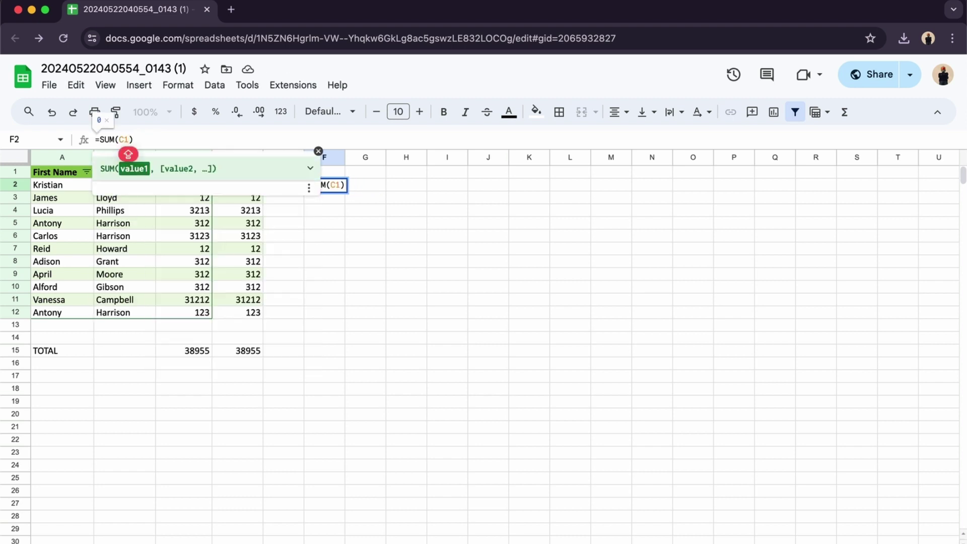
text(:D2)
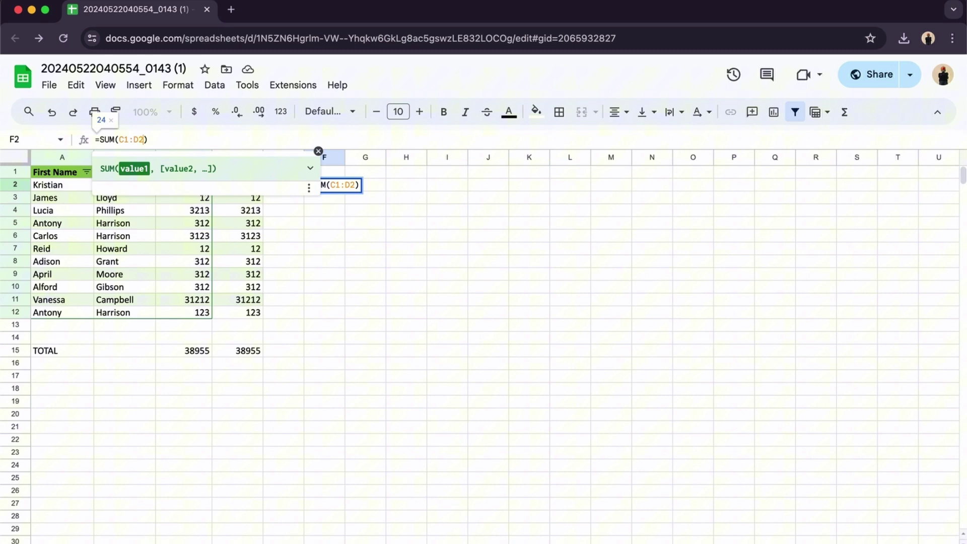
key(Return)
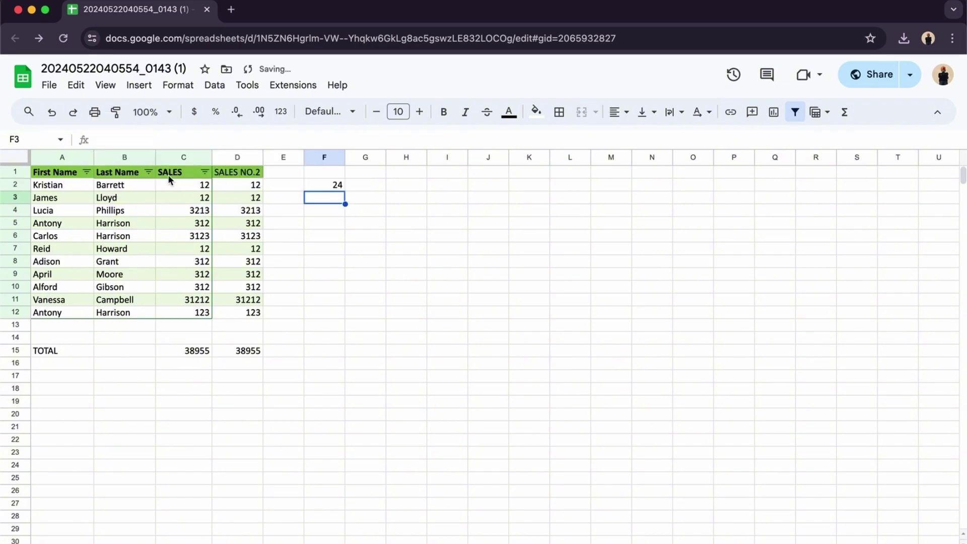
- Check the C2 and D2 values against the F2 sum of 24
click(167, 184)
click(255, 189)
click(312, 185)
click(302, 327)
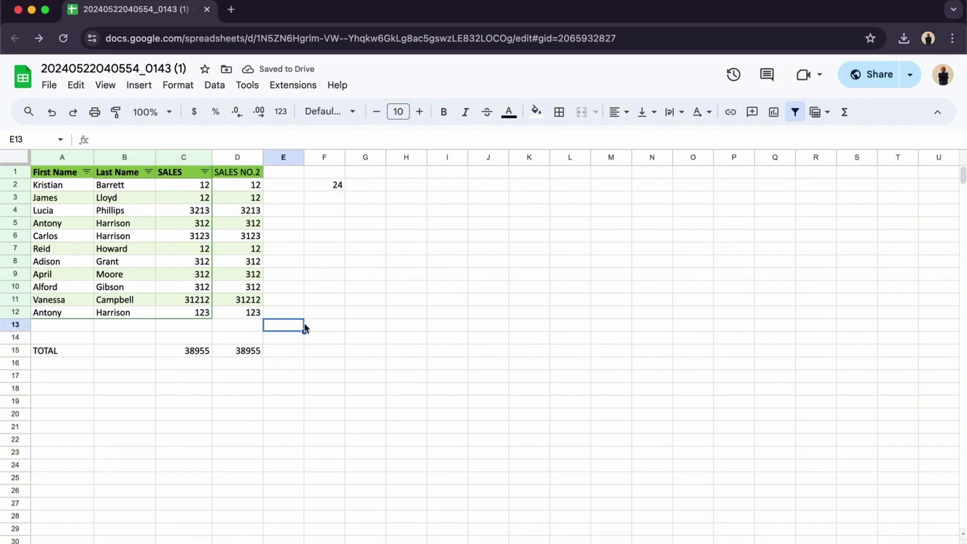